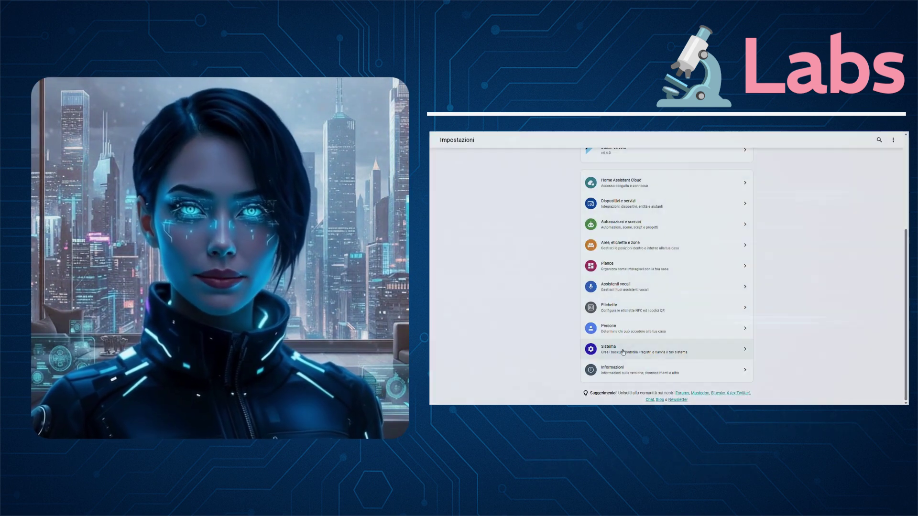
Step: Enable the Purpose-specific triggers and conditions preview from Laboratori with automatic backup switched on
{"action": "left_click", "coordinate": [622, 352]}
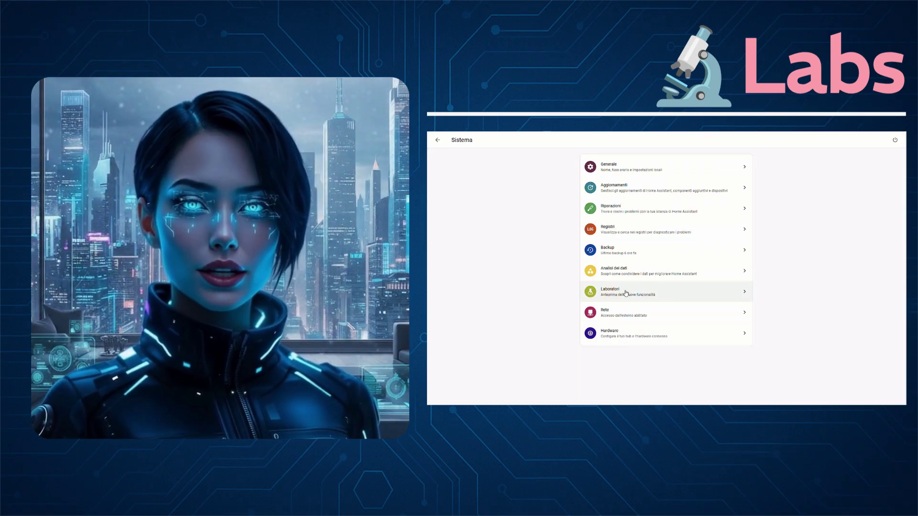
{"action": "left_click", "coordinate": [625, 294]}
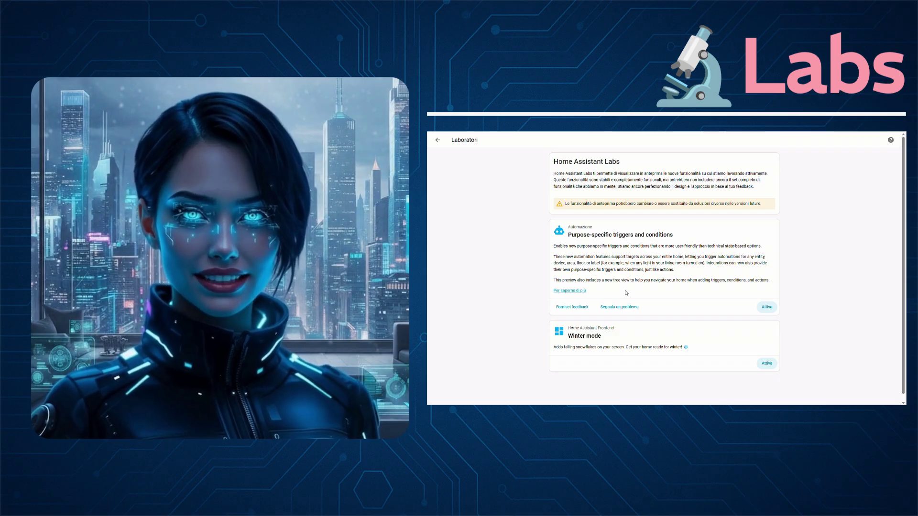
{"action": "left_click", "coordinate": [772, 309]}
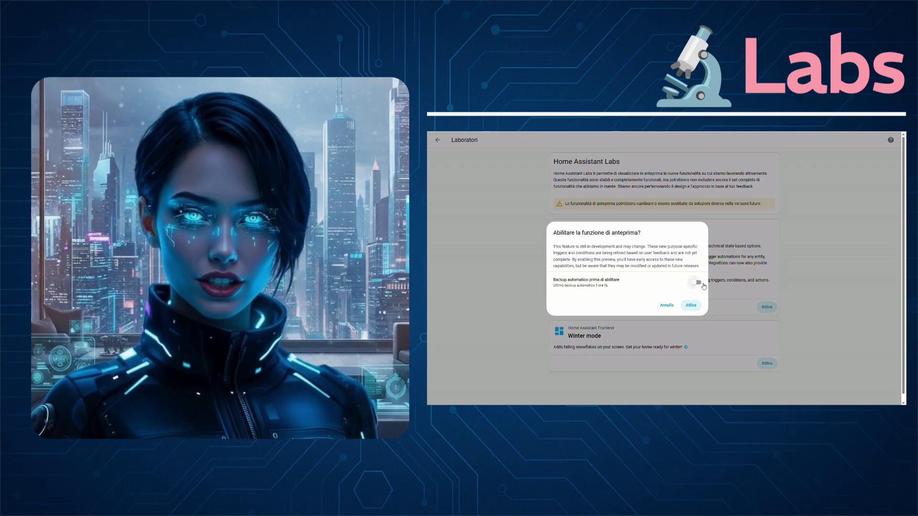
{"action": "left_click", "coordinate": [697, 282]}
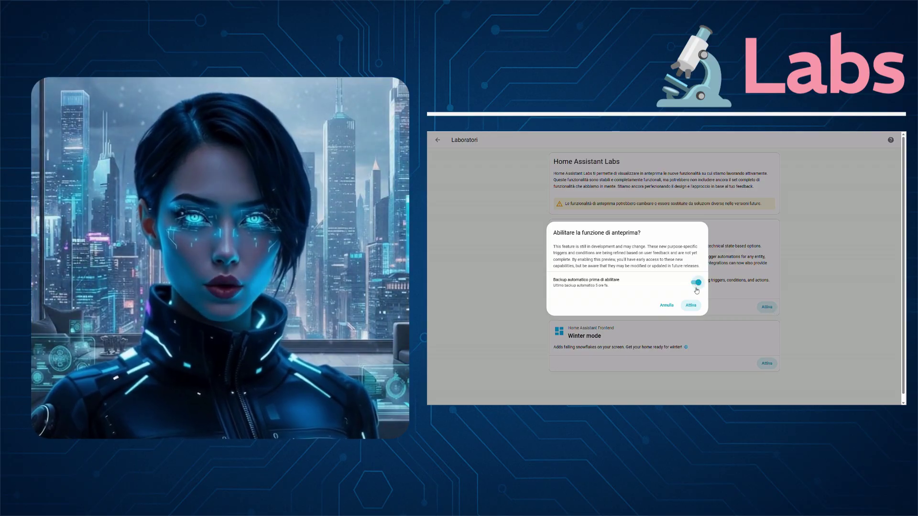
{"action": "left_click", "coordinate": [690, 305]}
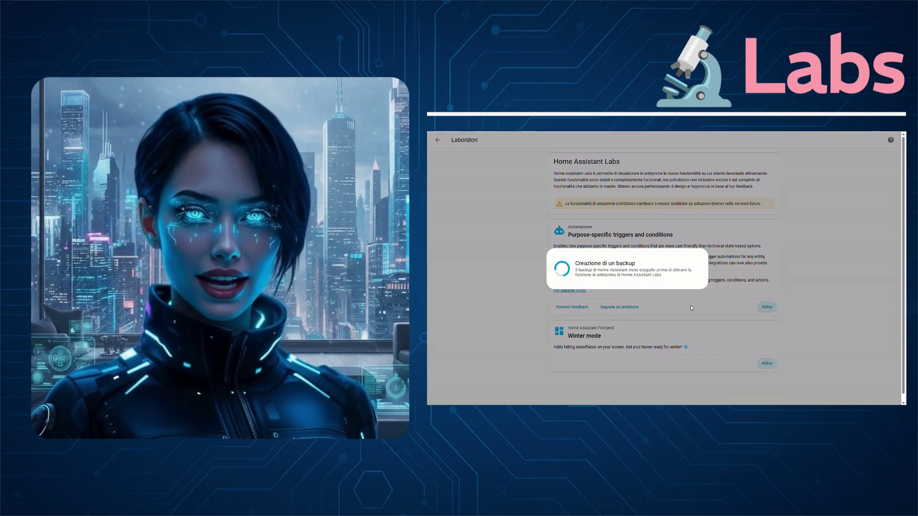